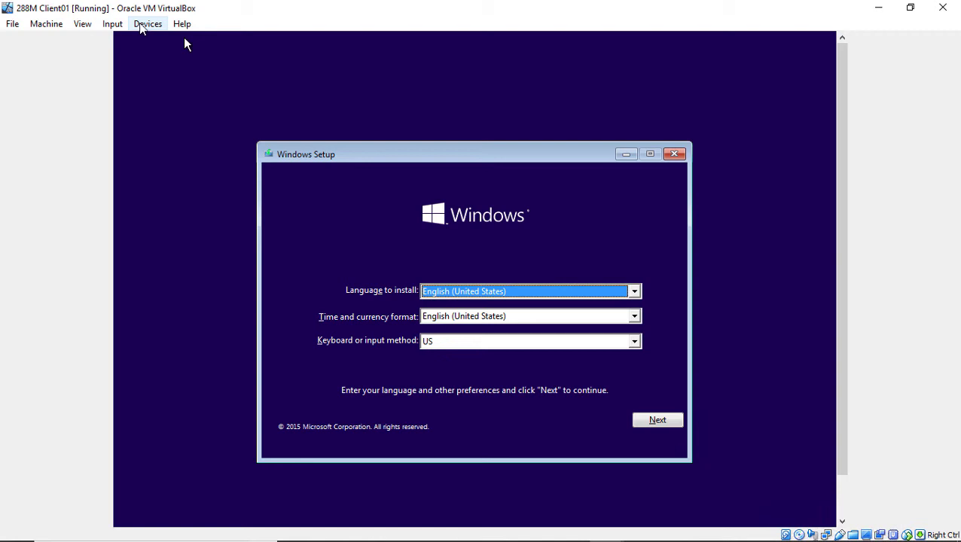
- Check which disk image is mounted in the virtual machine's optical drive
click(140, 25)
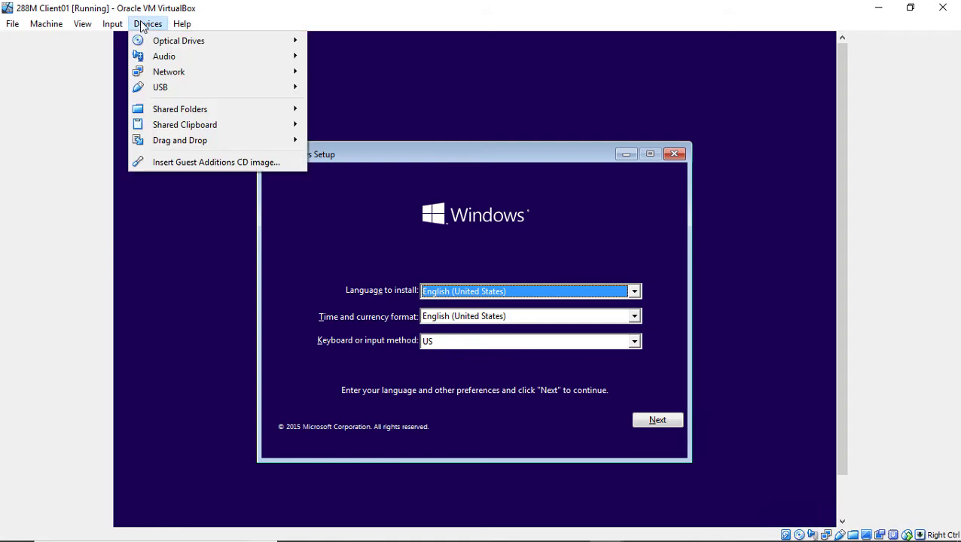
mouse_move(210, 39)
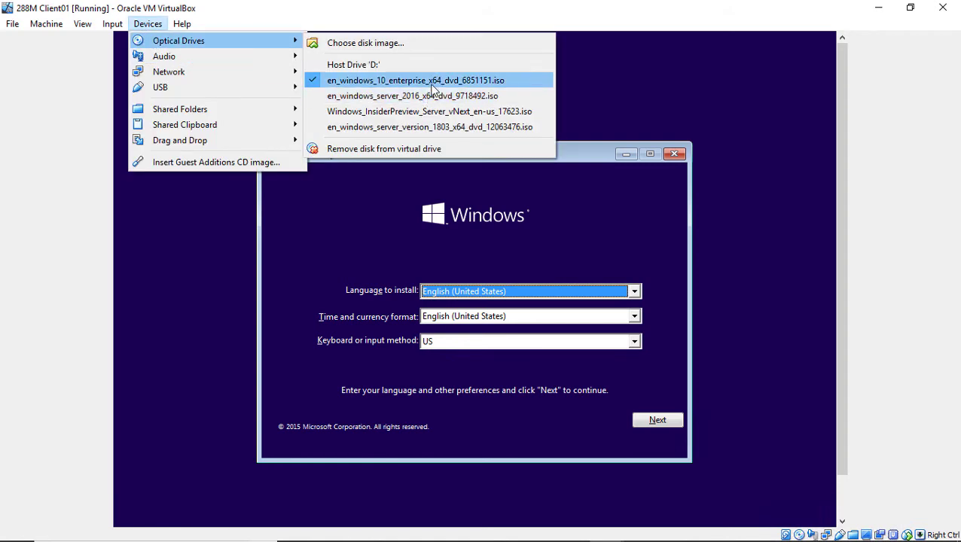
key(Escape)
key(Escape)
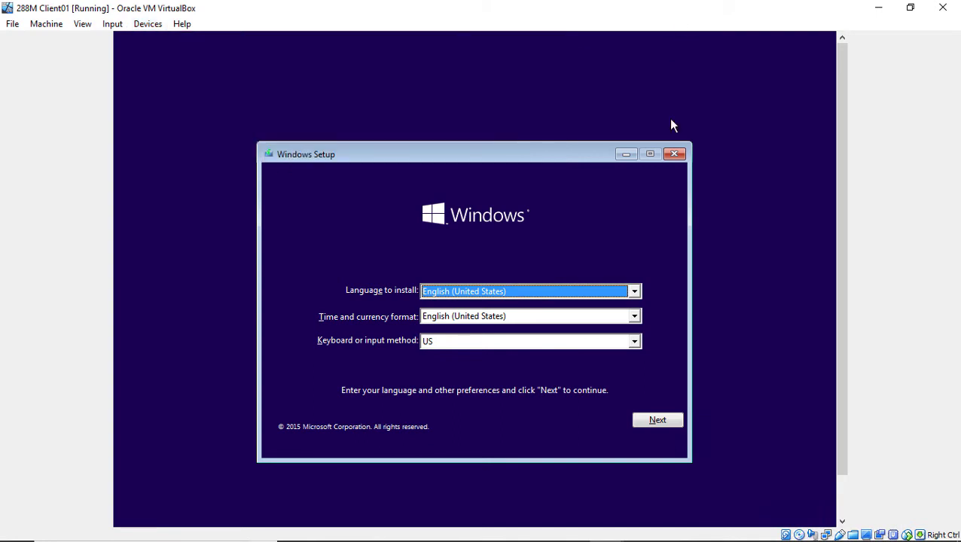
- From Windows Setup, enter the computer repair environment and open Command Prompt among the advanced troubleshooting options
click(643, 423)
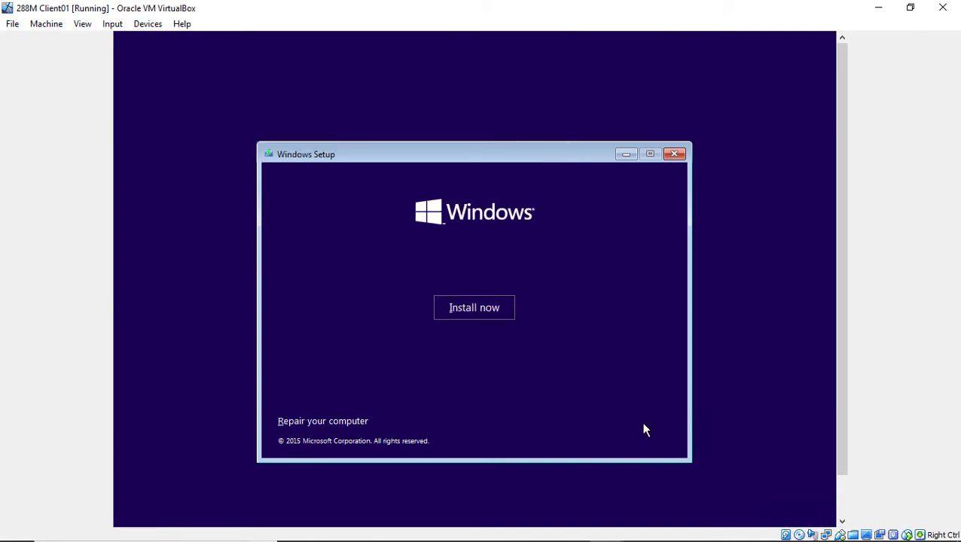
click(338, 422)
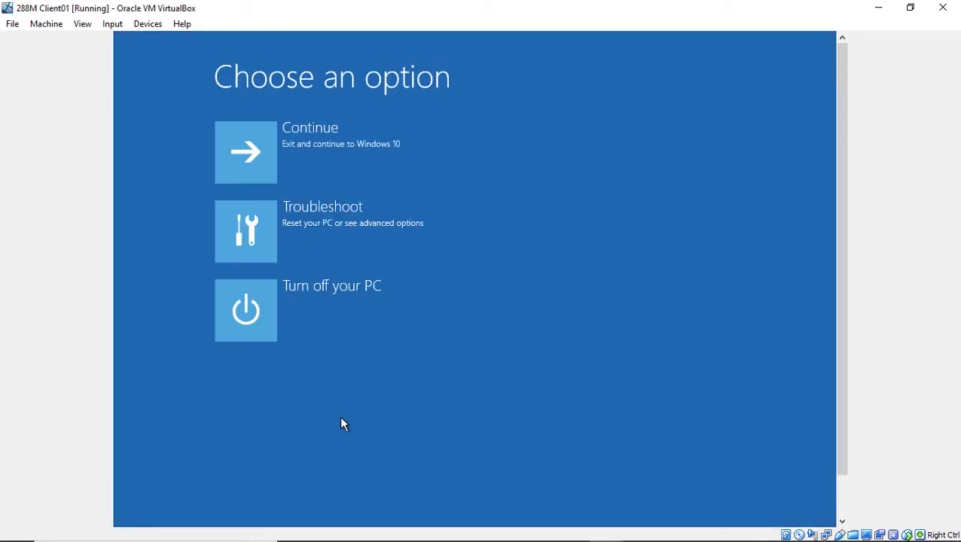
click(264, 250)
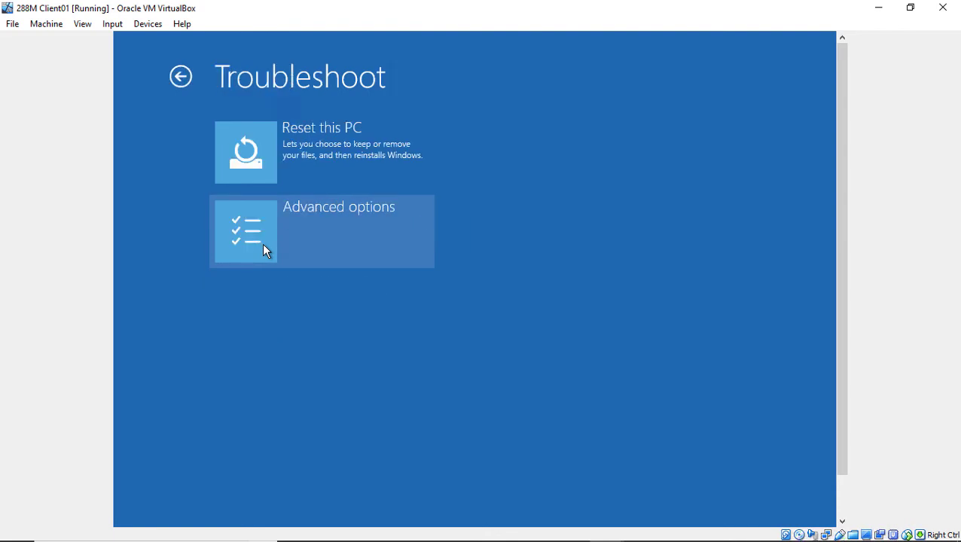
click(263, 246)
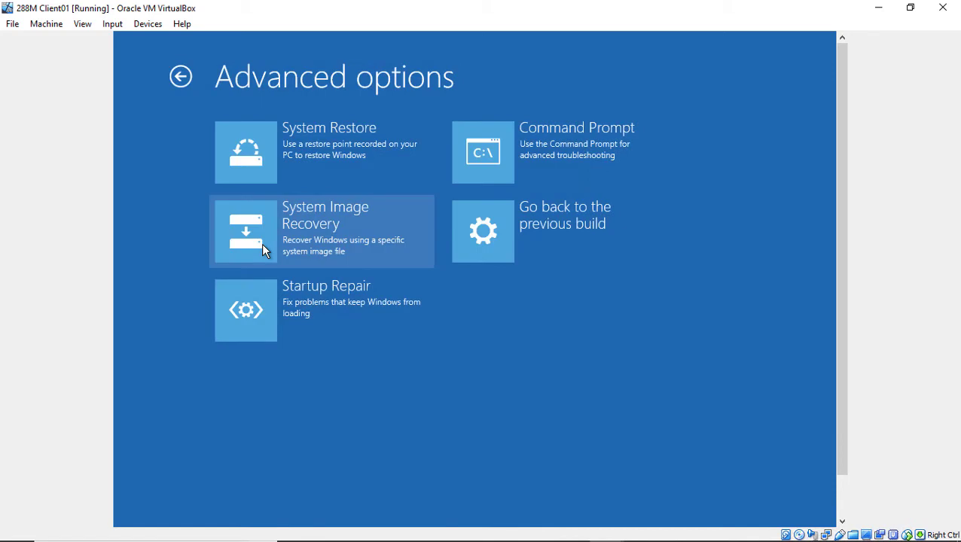
click(479, 163)
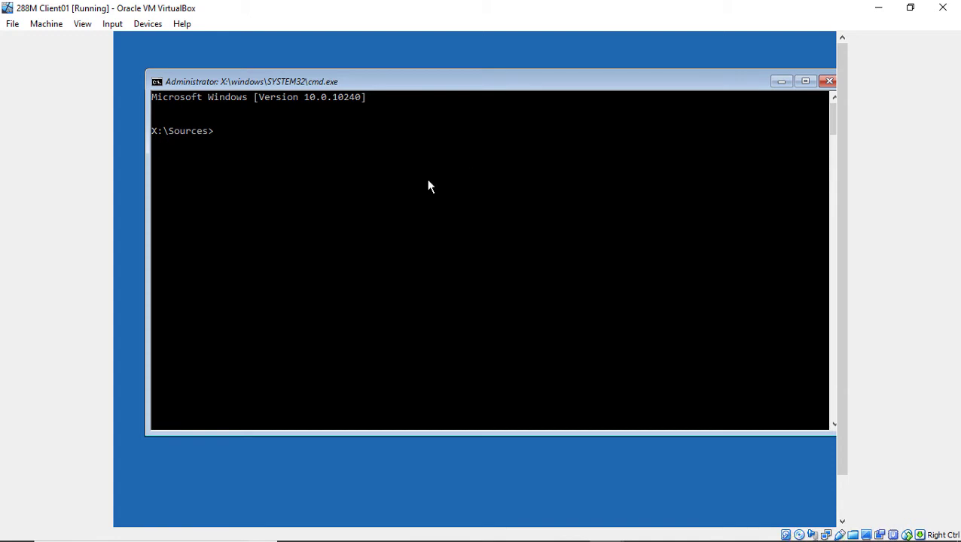
- Run bcdedit and examine the Windows Boot Loader's osdevice and systemroot entries
text(bcdedit)
key(Return)
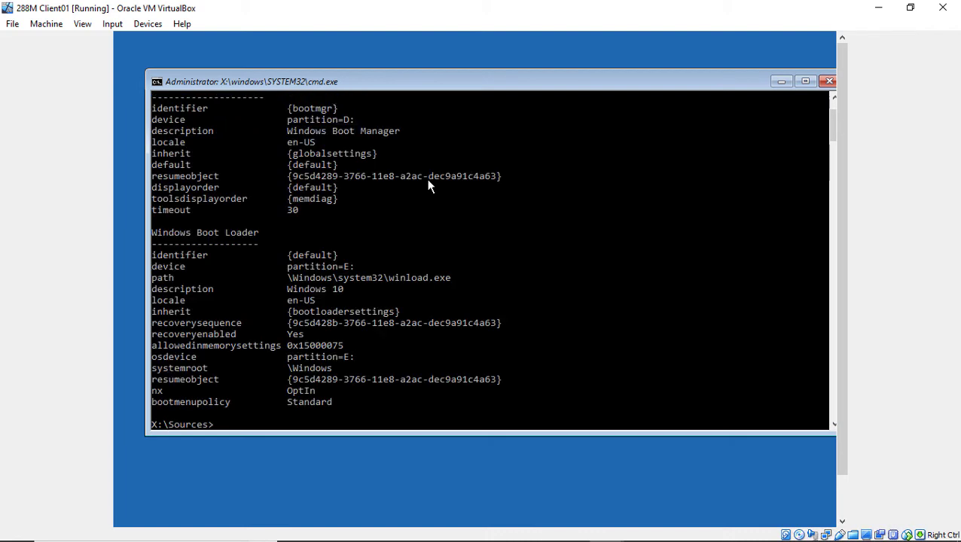
scroll(427, 179, up, 2)
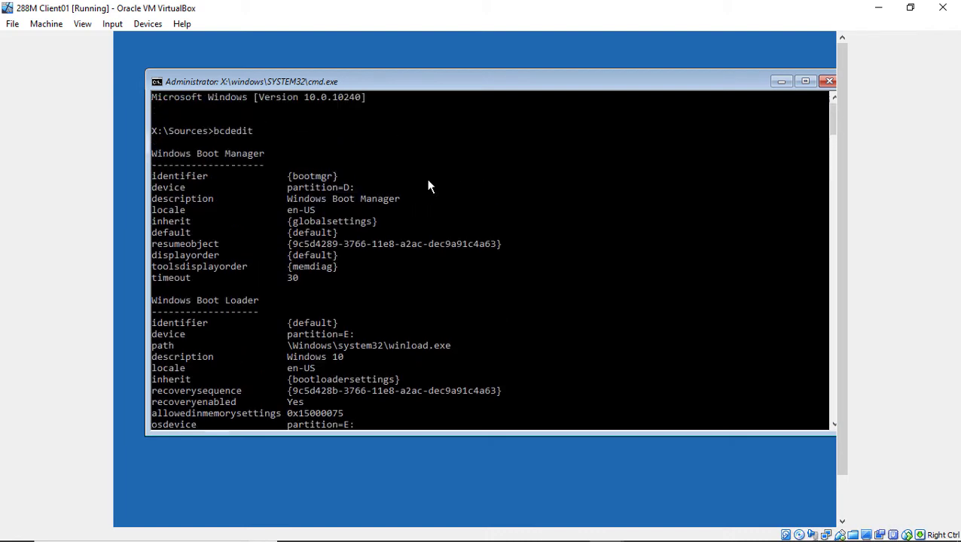
mouse_move(219, 130)
mouse_down()
mouse_move(254, 131)
mouse_move(215, 133)
mouse_up()
scroll(453, 199, down, 3)
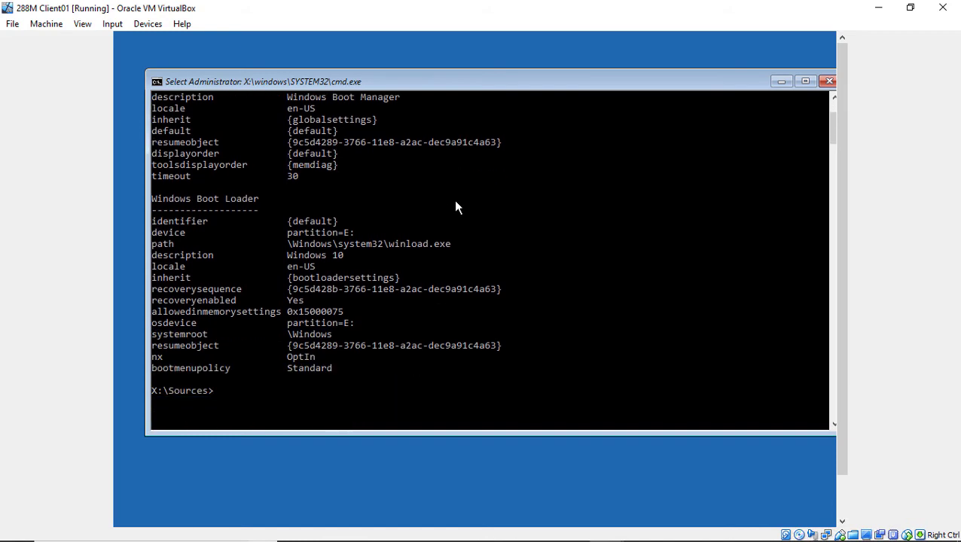
click(354, 335)
drag(152, 323, 401, 338)
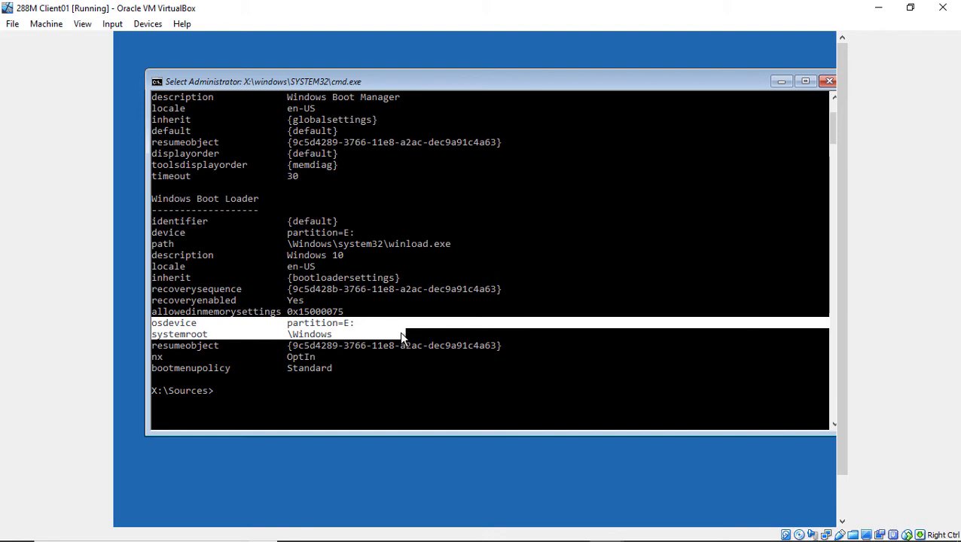
shift+click(402, 338)
click(365, 335)
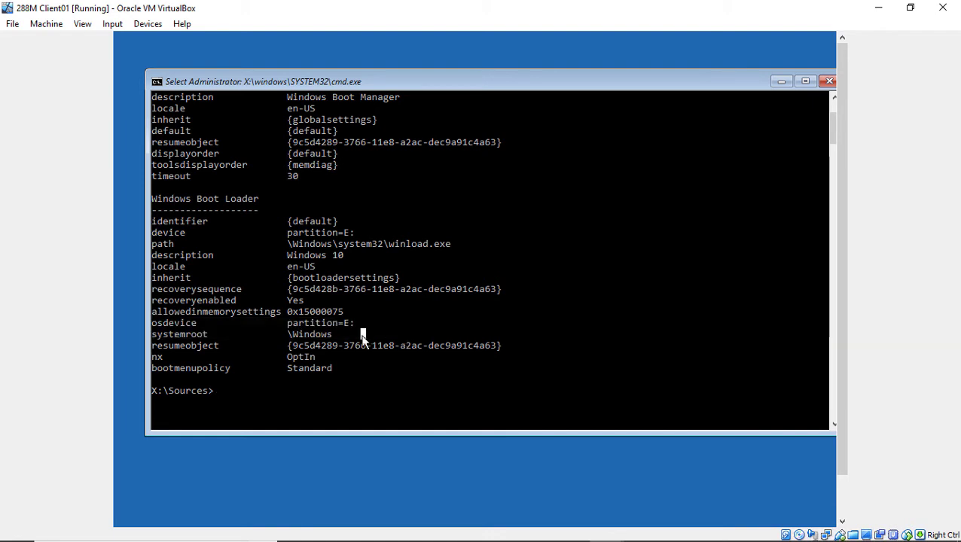
- Switch the command prompt to drive E: and list its root directory
click(228, 390)
text(e:)
key(Return)
text(dir)
key(Return)
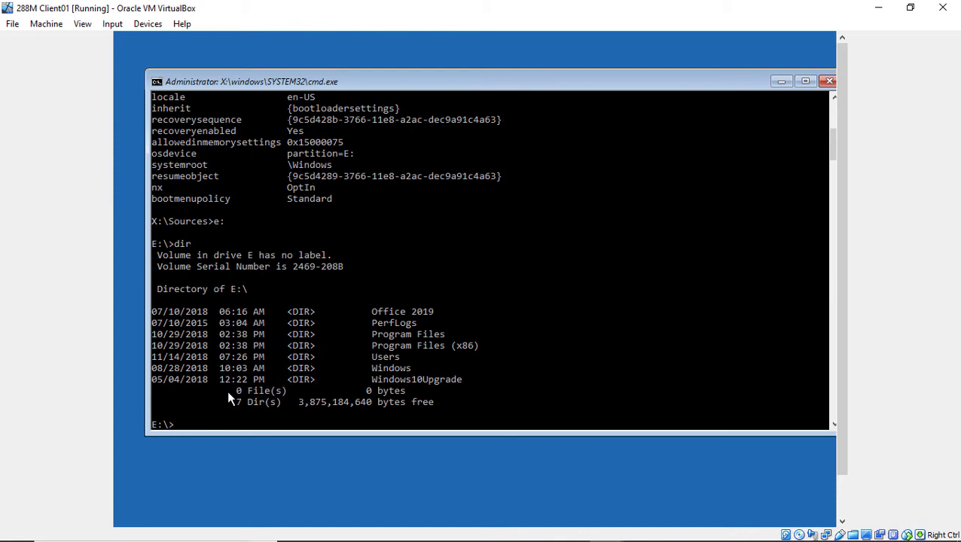
- Launch regedit from the command prompt, maximize its window and show the virtual machine full screen
text(regedit)
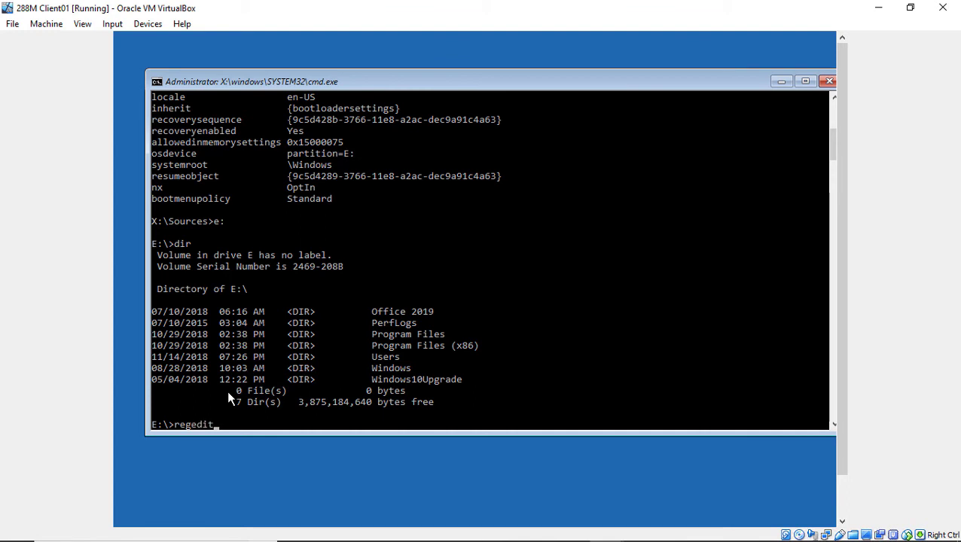
key(Return)
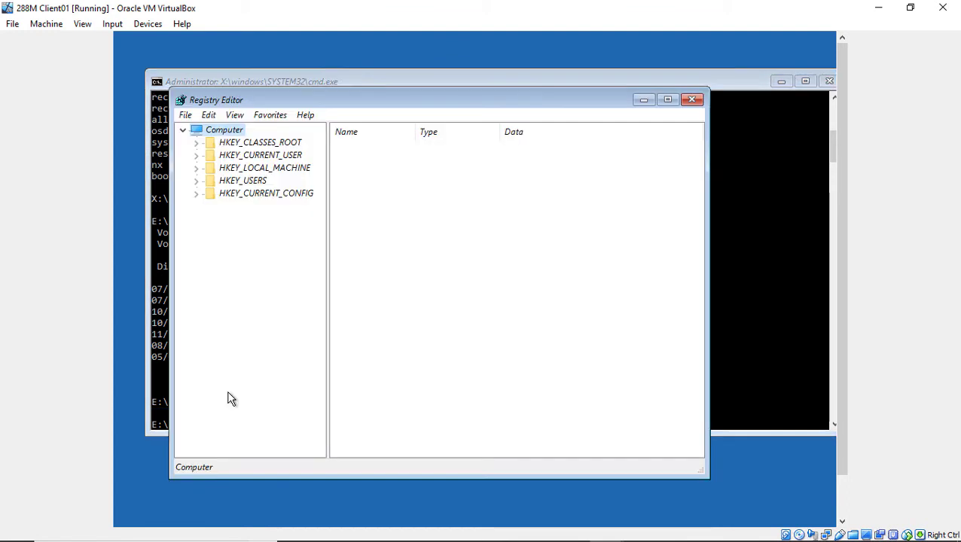
click(668, 101)
key(Control_R+f)
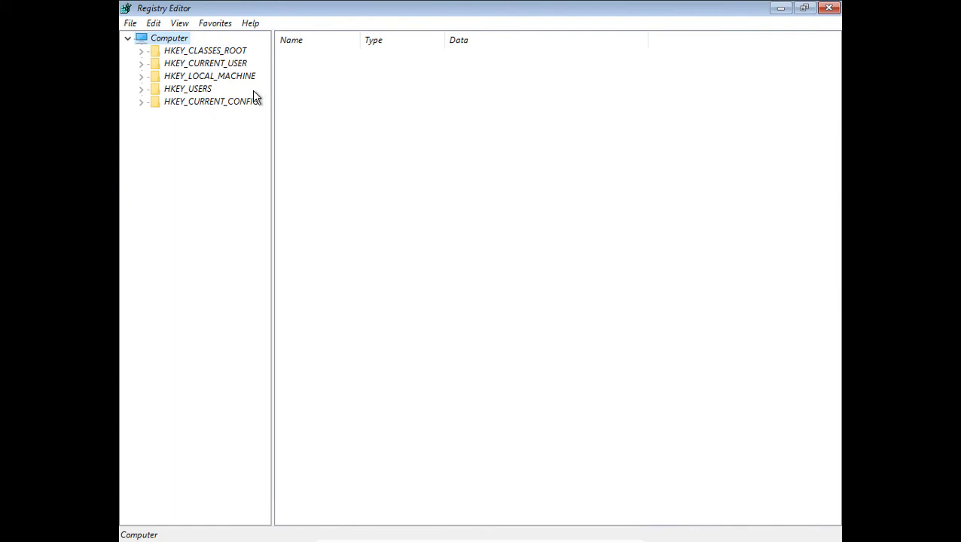
- Expand HKEY_USERS, look through its .DEFAULT and S-1-5 subkeys, and leave HKEY_USERS itself selected
double_click(183, 92)
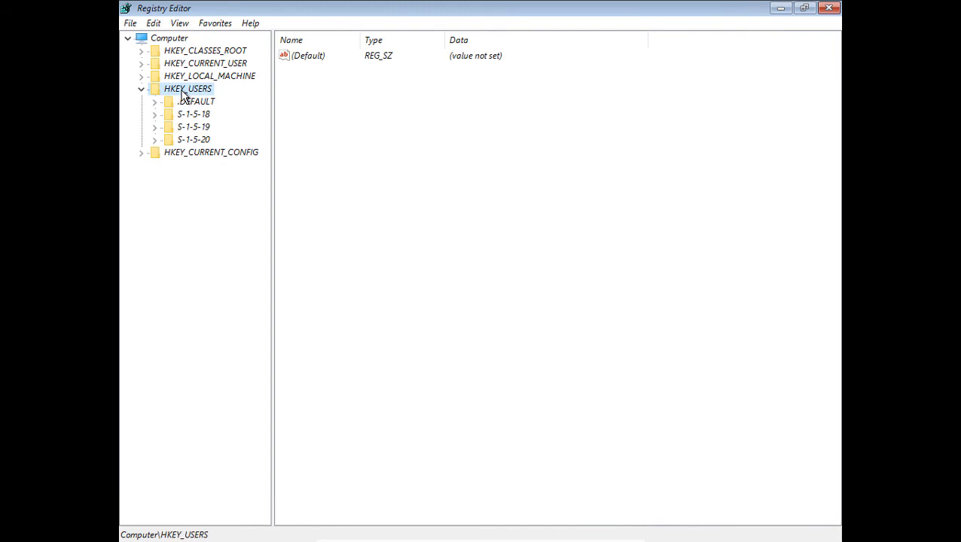
click(189, 103)
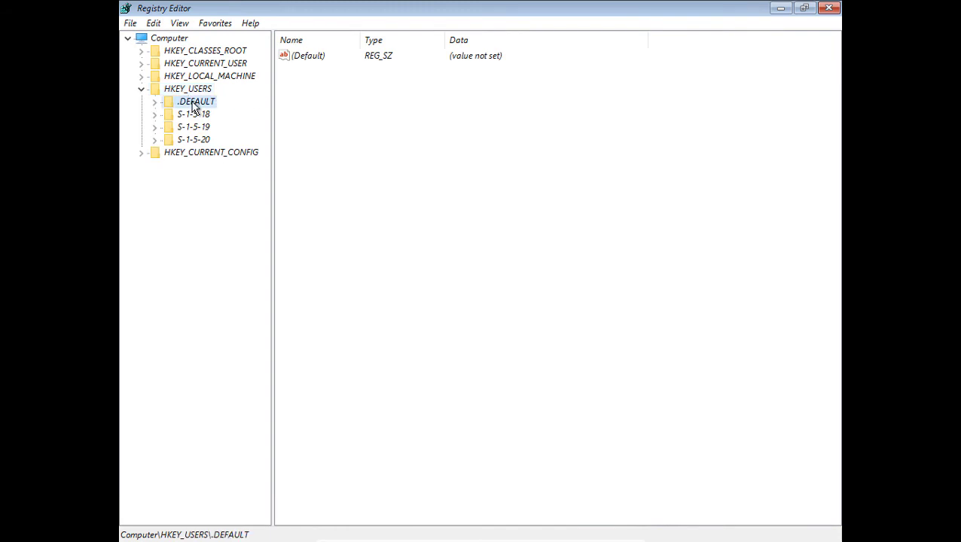
click(200, 117)
click(203, 126)
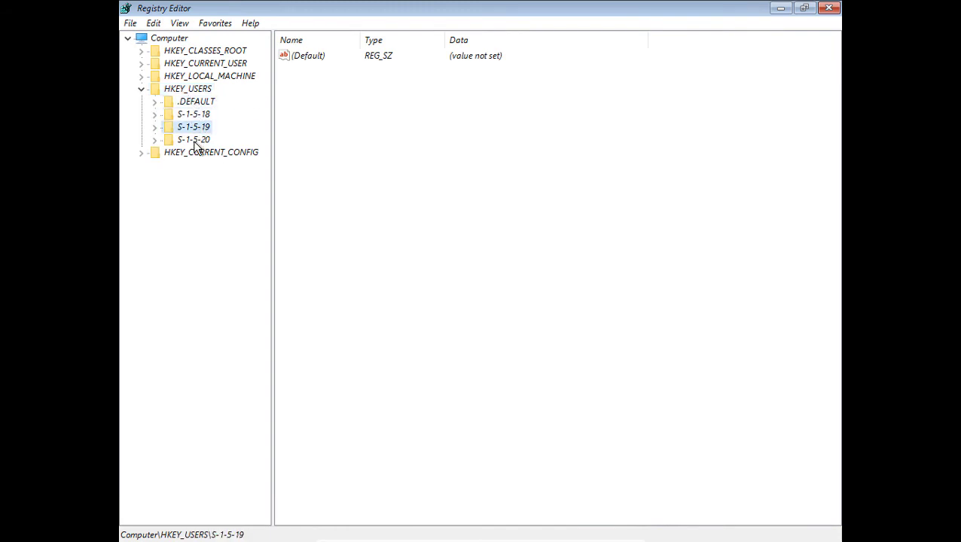
click(195, 139)
click(197, 128)
click(198, 115)
click(199, 103)
click(193, 89)
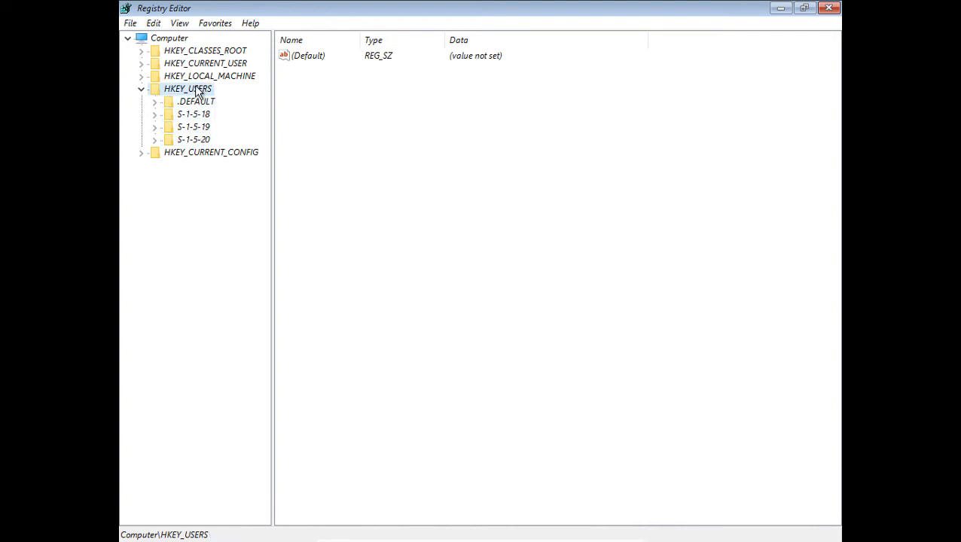
click(131, 26)
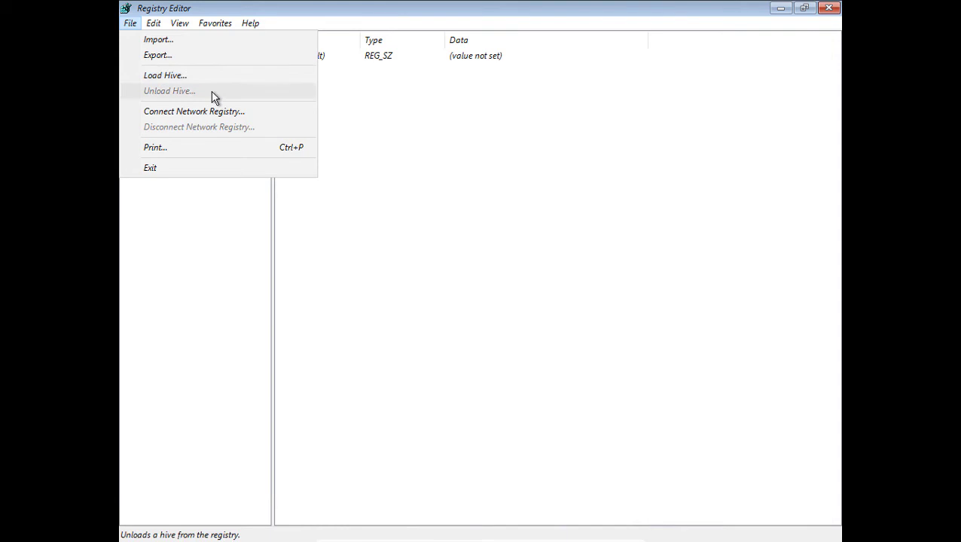
click(193, 211)
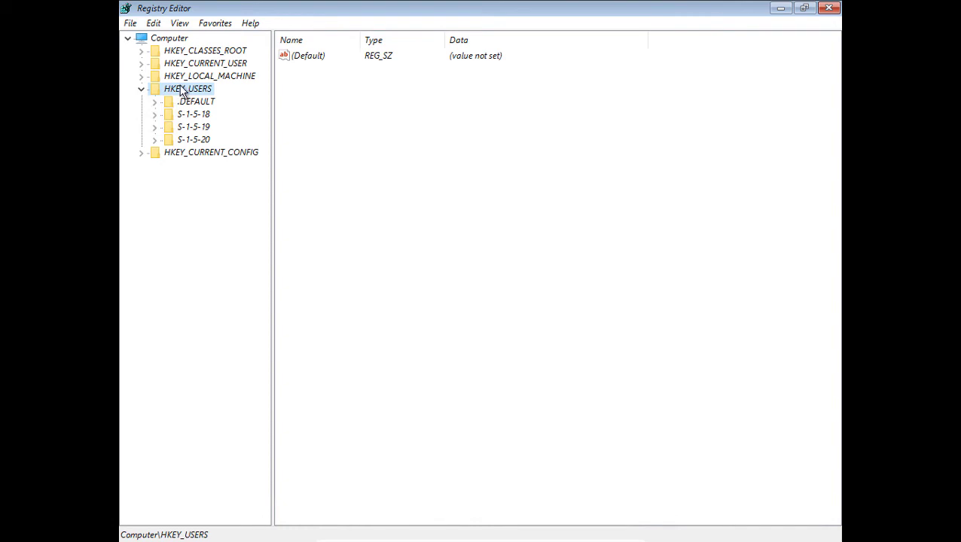
- Start loading a hive under HKEY_USERS and browse to the folder E:\Windows\System32\config
click(131, 25)
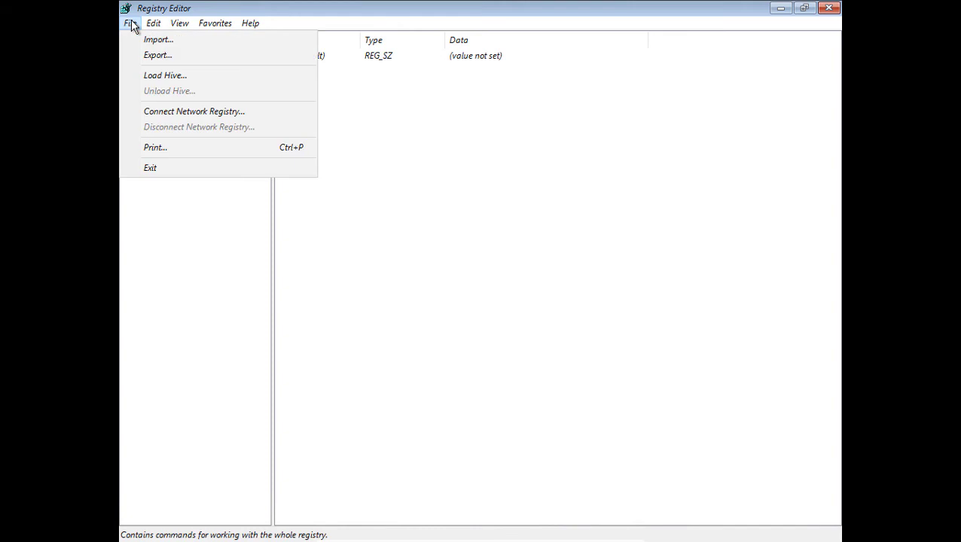
click(167, 76)
scroll(479, 130, down, 3)
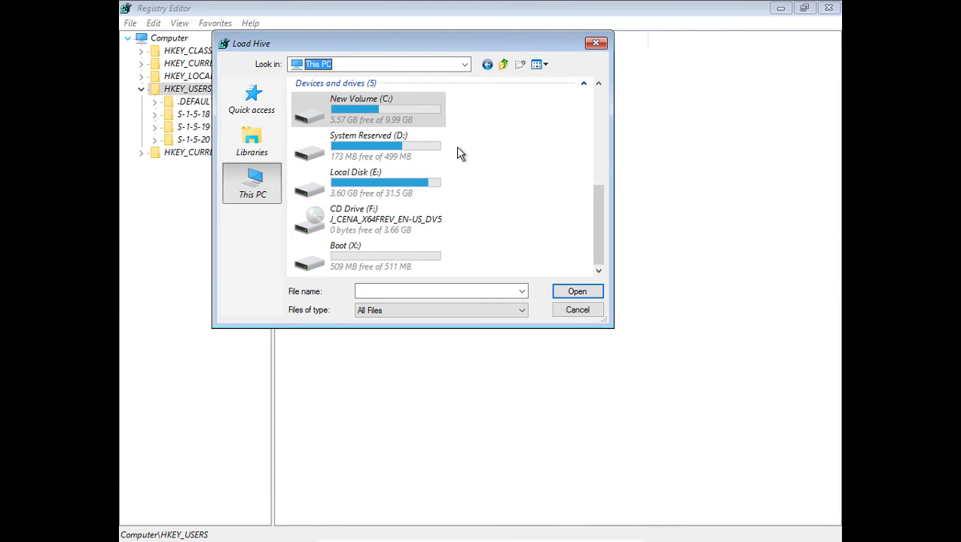
double_click(397, 182)
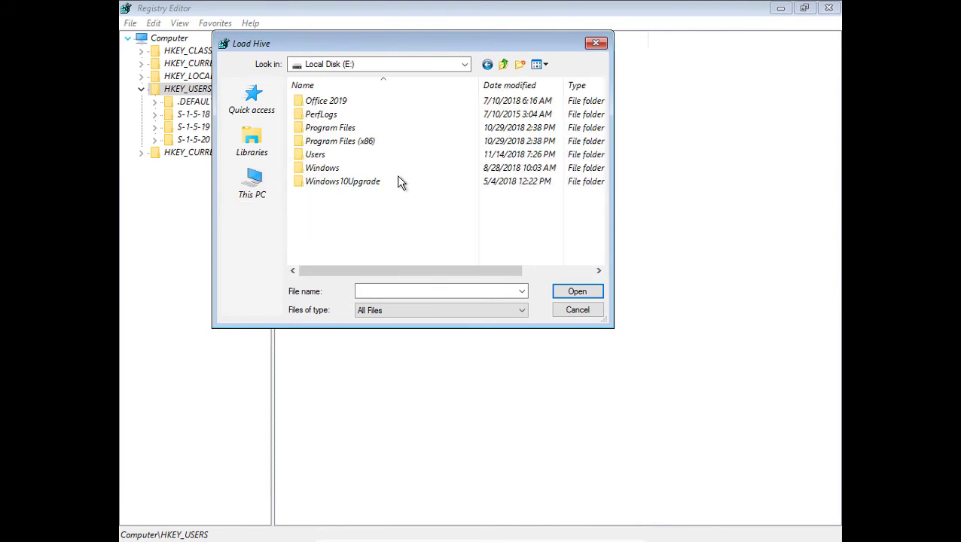
double_click(337, 170)
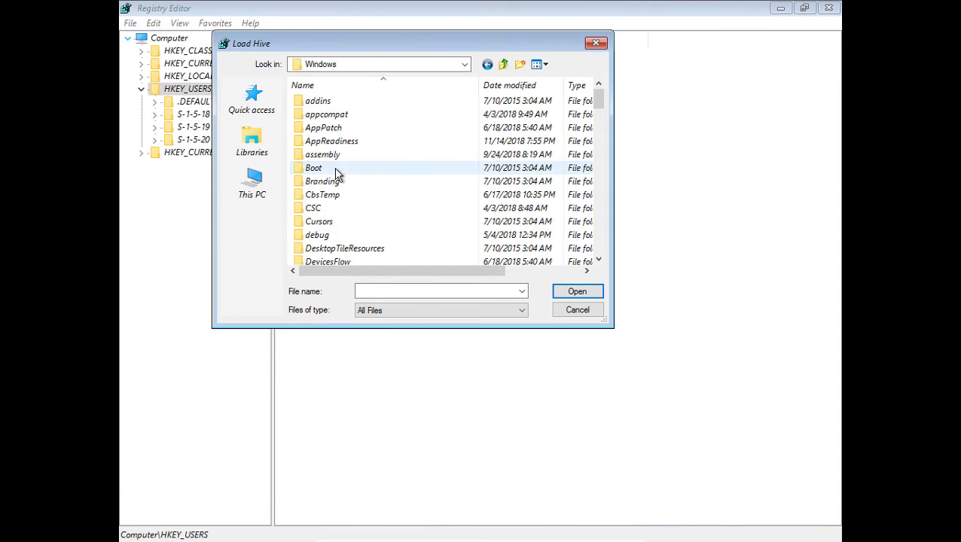
scroll(336, 181, down, 15)
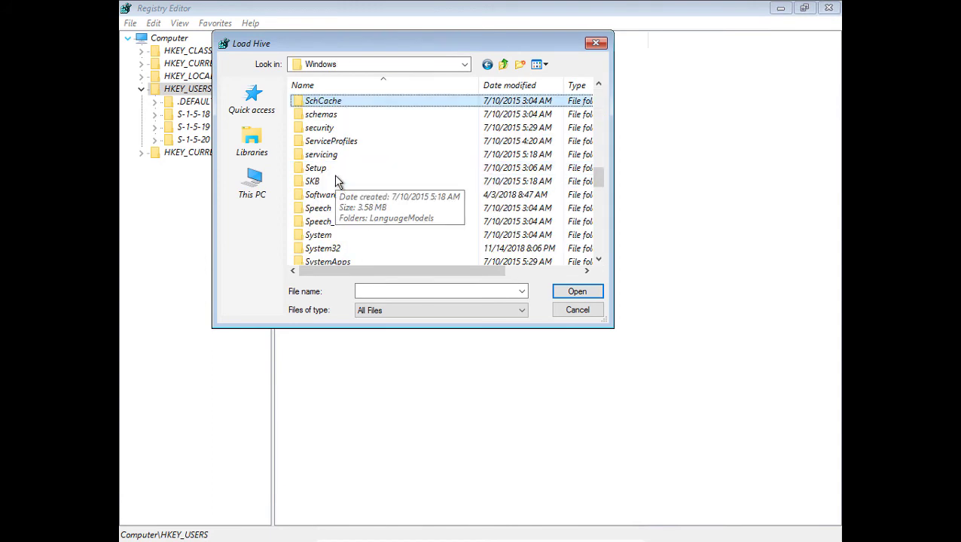
scroll(336, 182, down, 2)
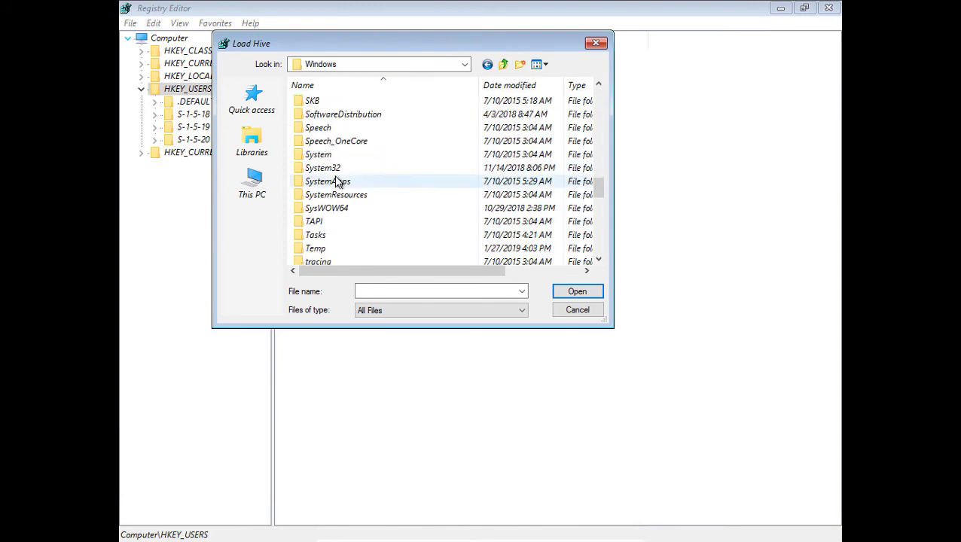
double_click(337, 169)
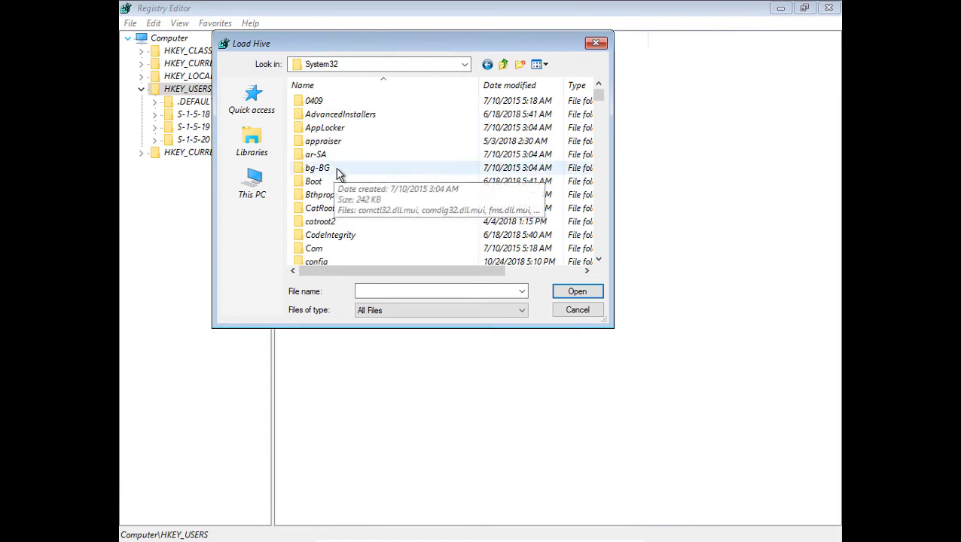
scroll(324, 216, down, 1)
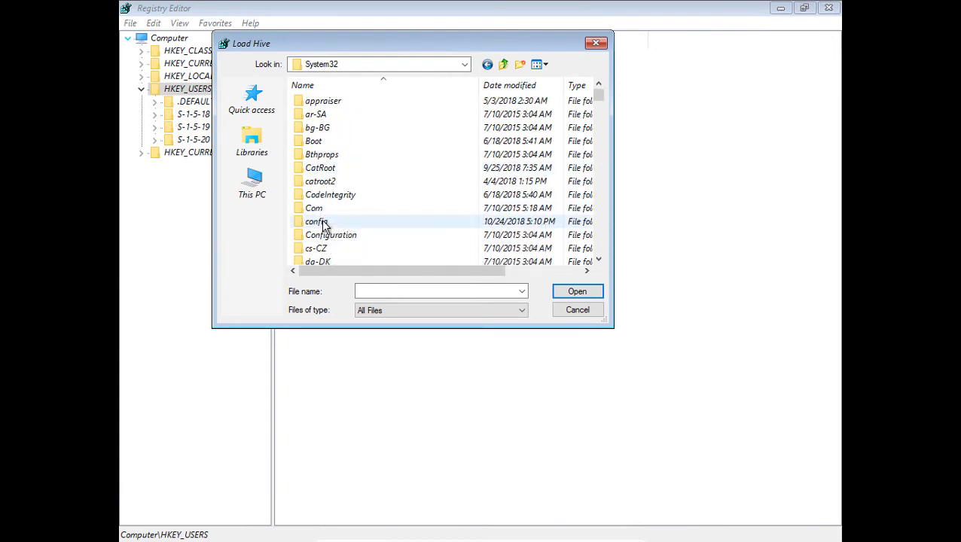
double_click(316, 221)
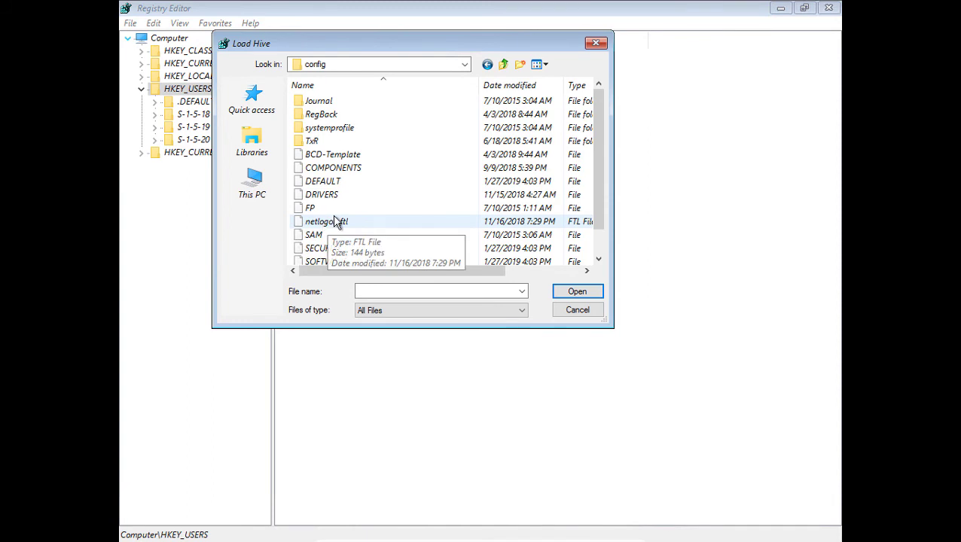
- Load the SOFTWARE hive file from the config folder under HKEY_USERS with the key name Repair
click(601, 245)
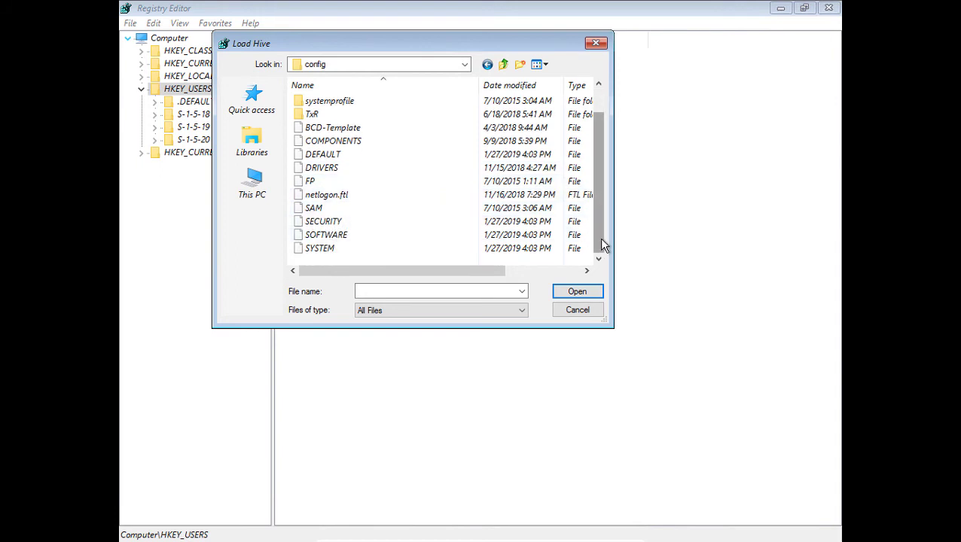
click(329, 237)
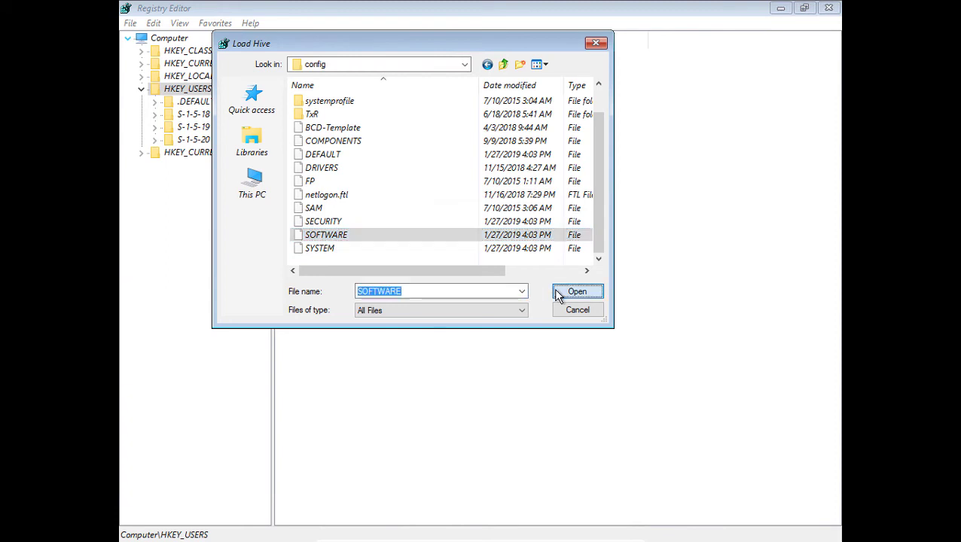
click(557, 294)
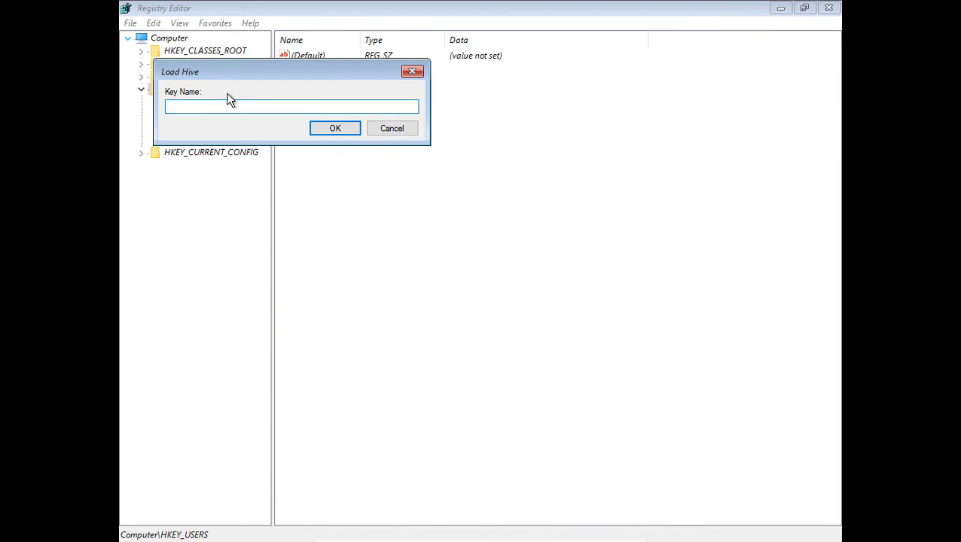
text(Repair)
click(332, 130)
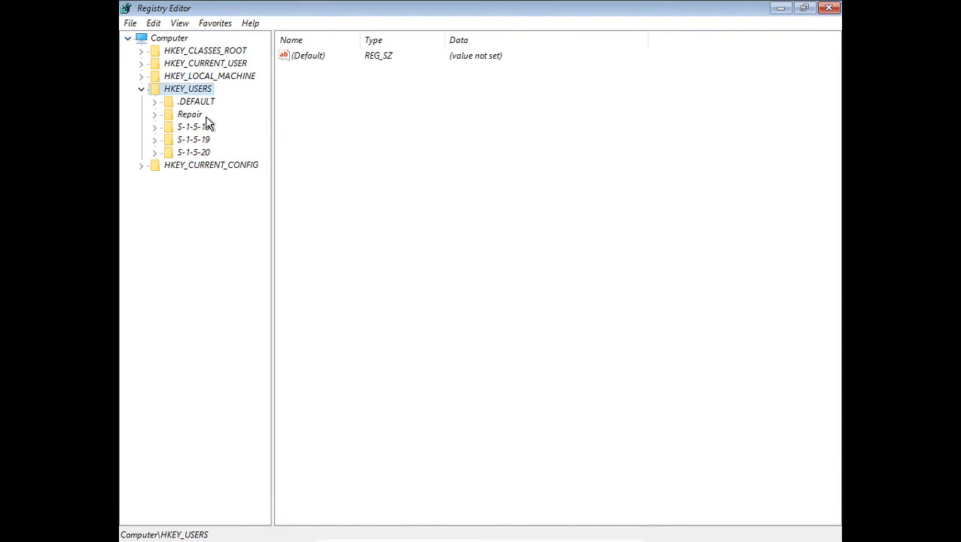
- Expand the loaded Repair key, widen the key tree so long names fit, and expand its Microsoft subkey
click(193, 117)
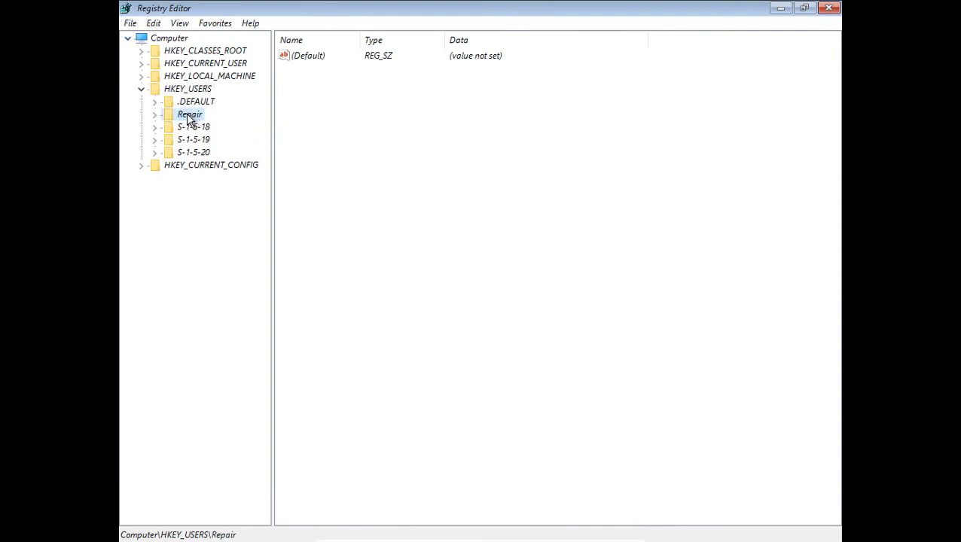
click(154, 114)
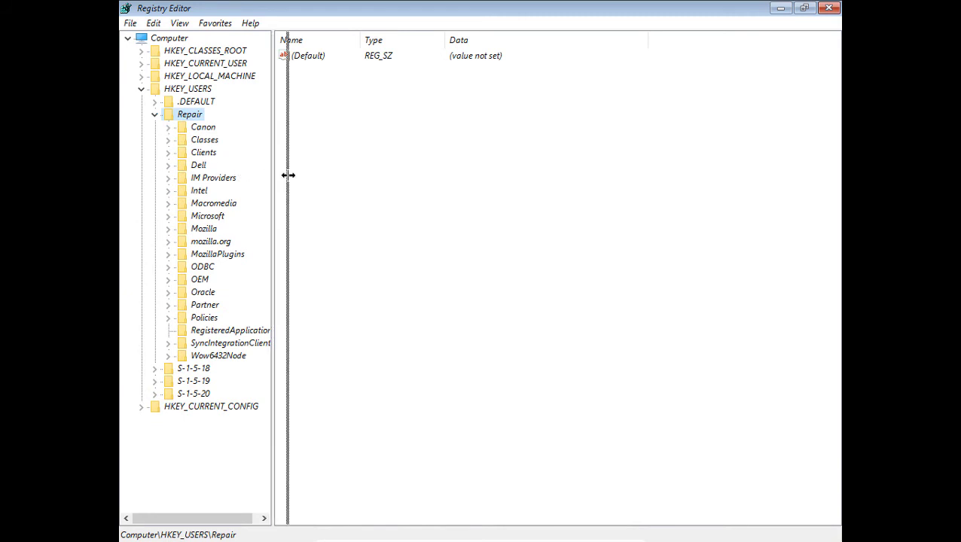
drag(301, 179, 335, 197)
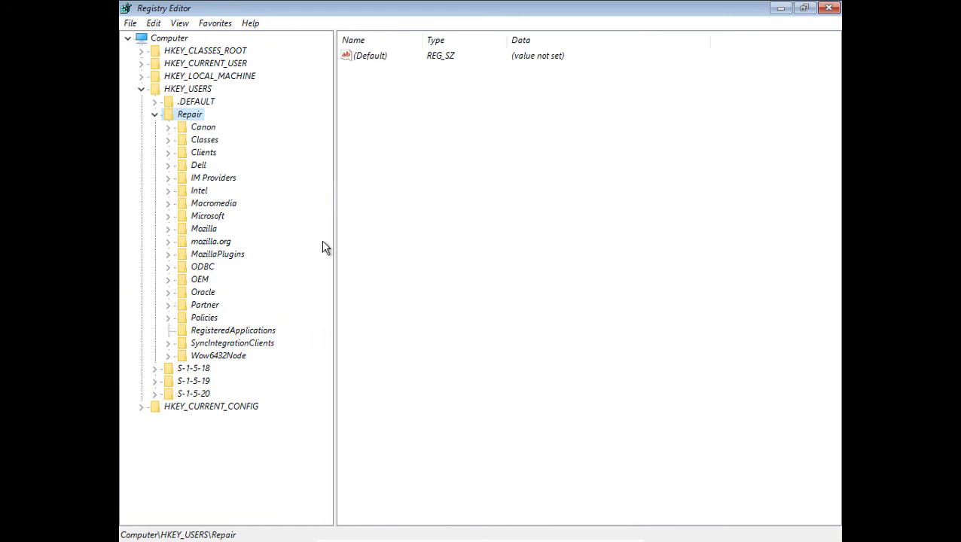
double_click(207, 216)
- Find Windows NT under the Repair hive's Microsoft key and expand it down to the subkeys of CurrentVersion
scroll(200, 221, down, 11)
click(215, 229)
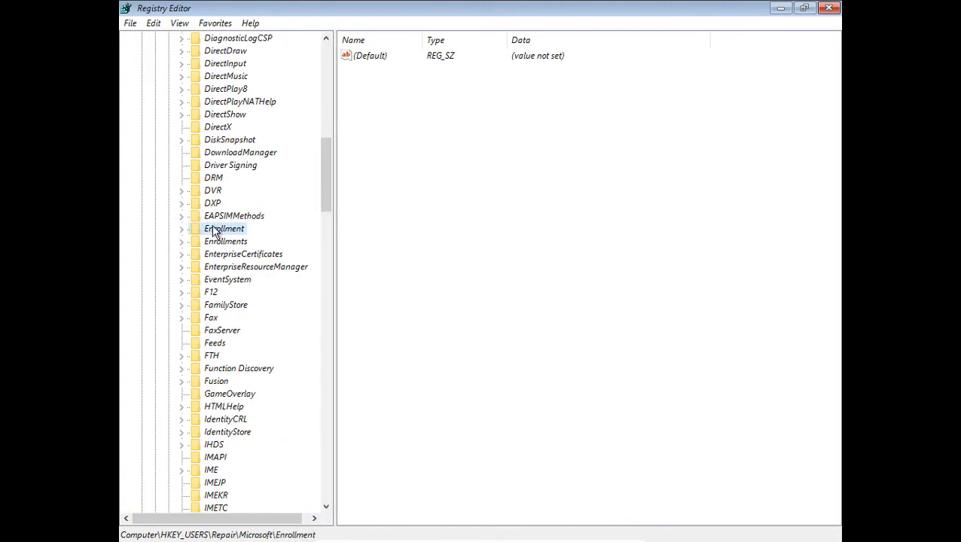
key(w)
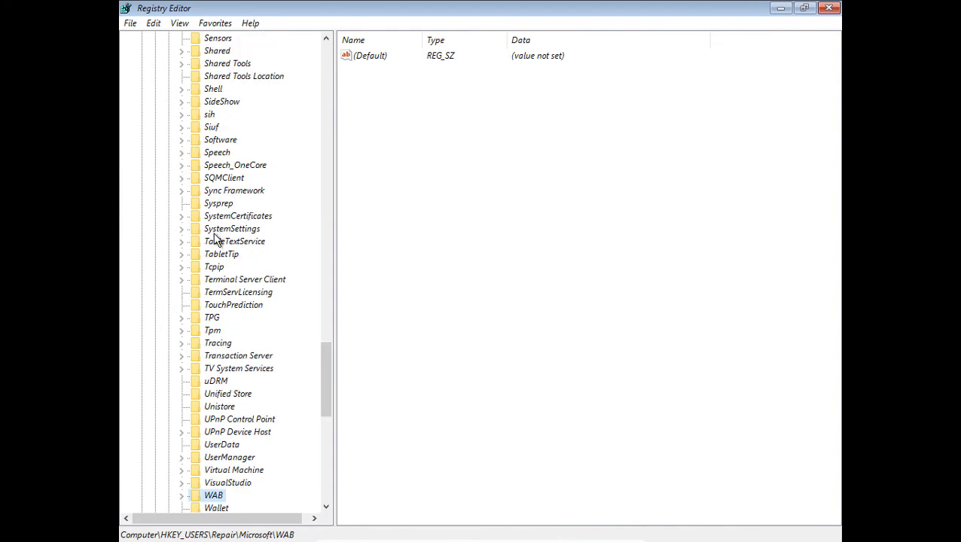
scroll(215, 234, down, 11)
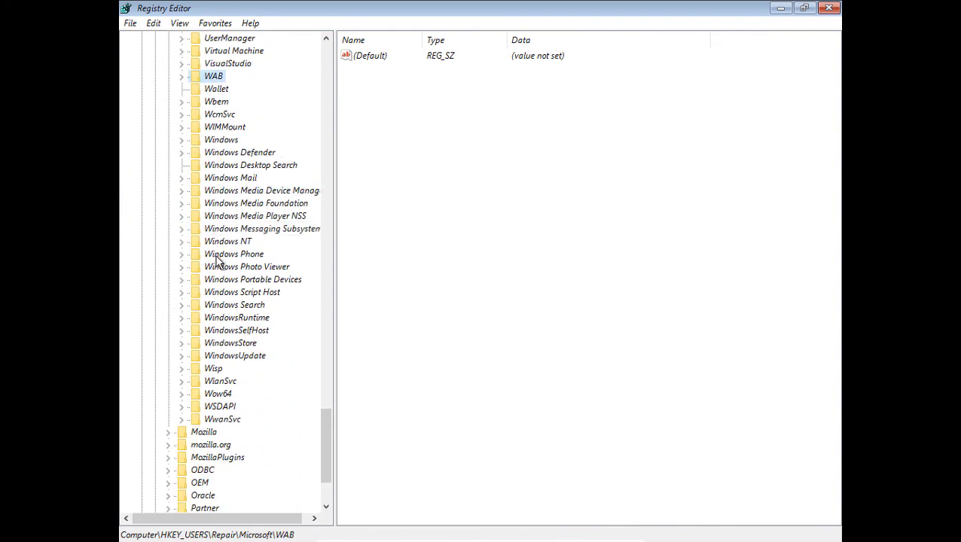
double_click(223, 243)
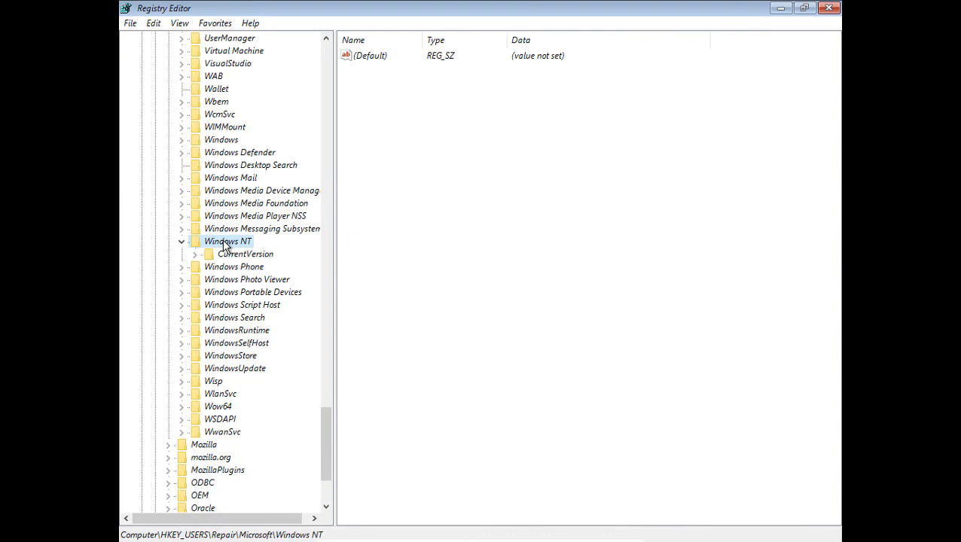
click(233, 256)
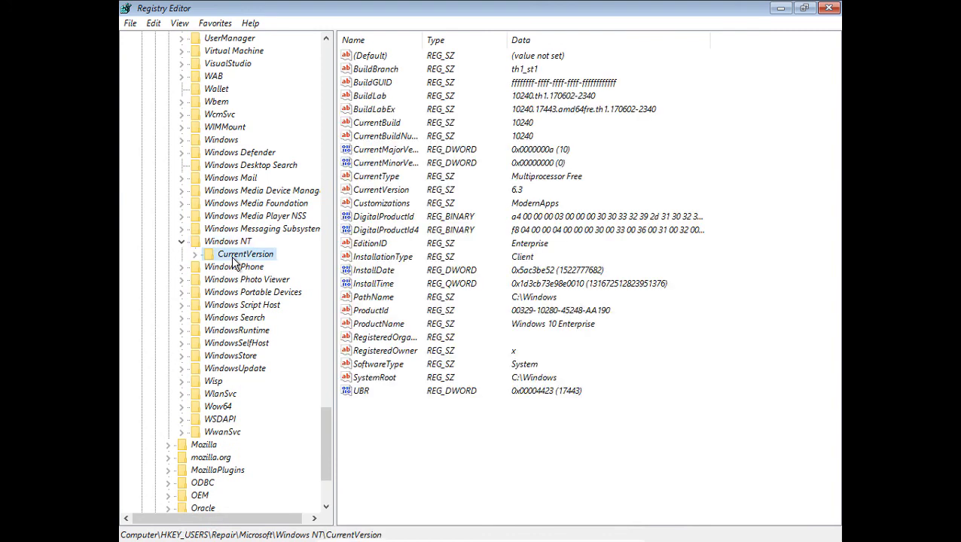
double_click(233, 257)
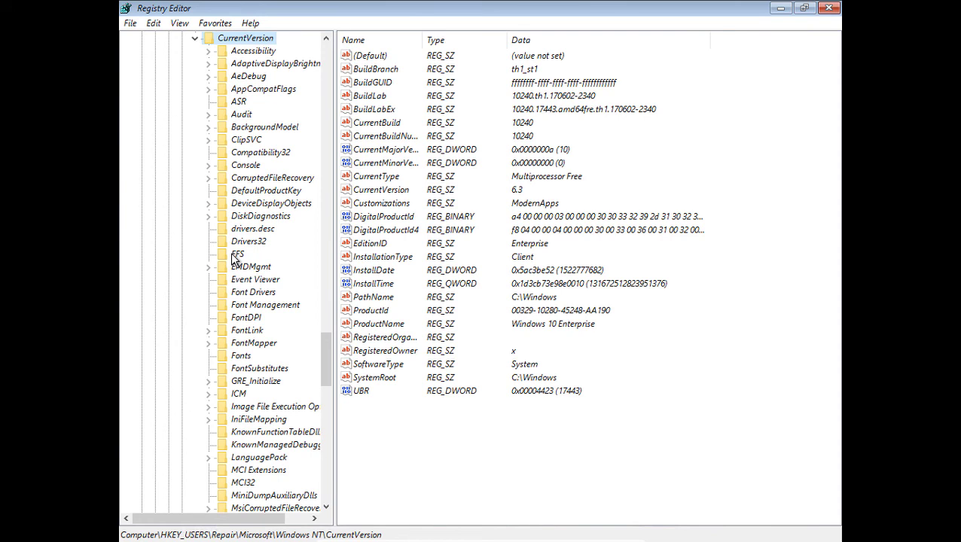
- Widen the key tree further and select the Winlogon key under CurrentVersion to show its values
scroll(233, 256, down, 3)
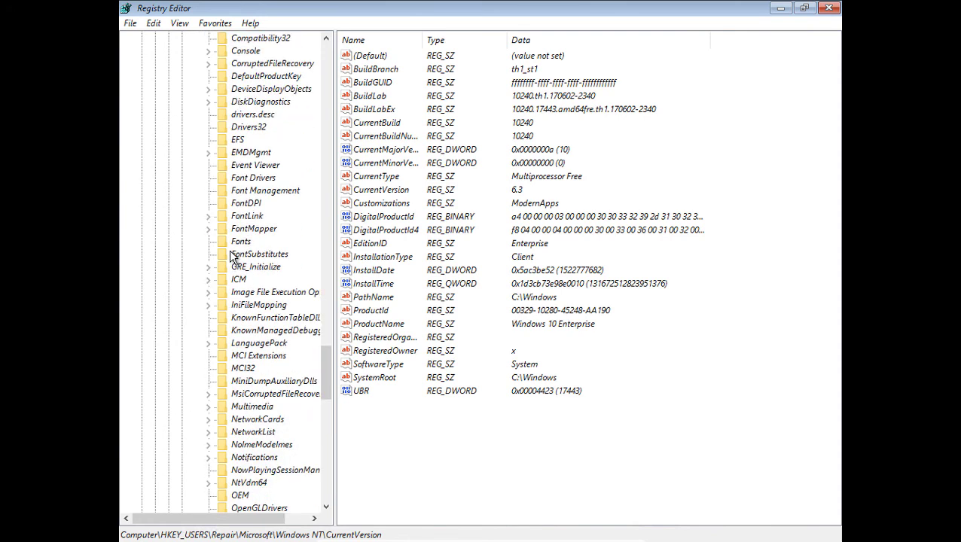
drag(333, 278, 365, 277)
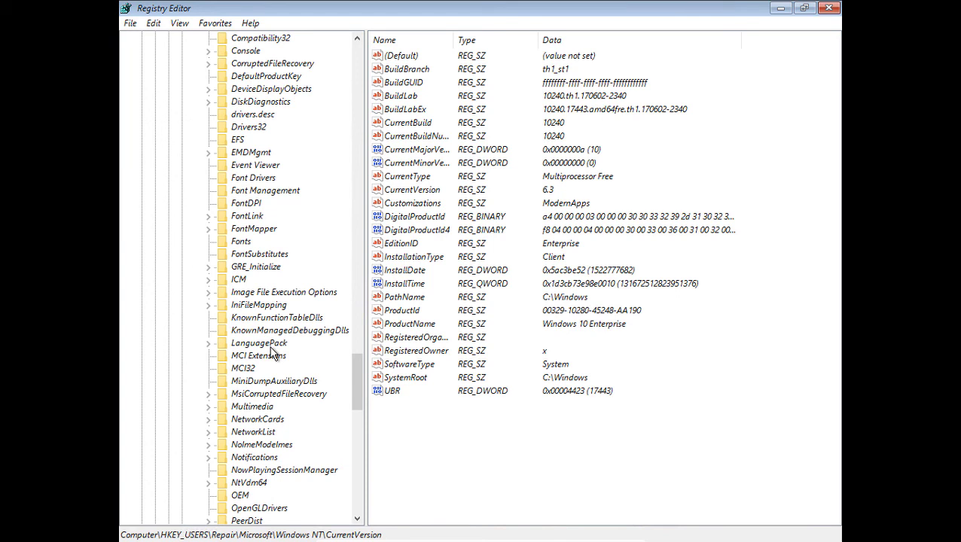
scroll(272, 354, down, 2)
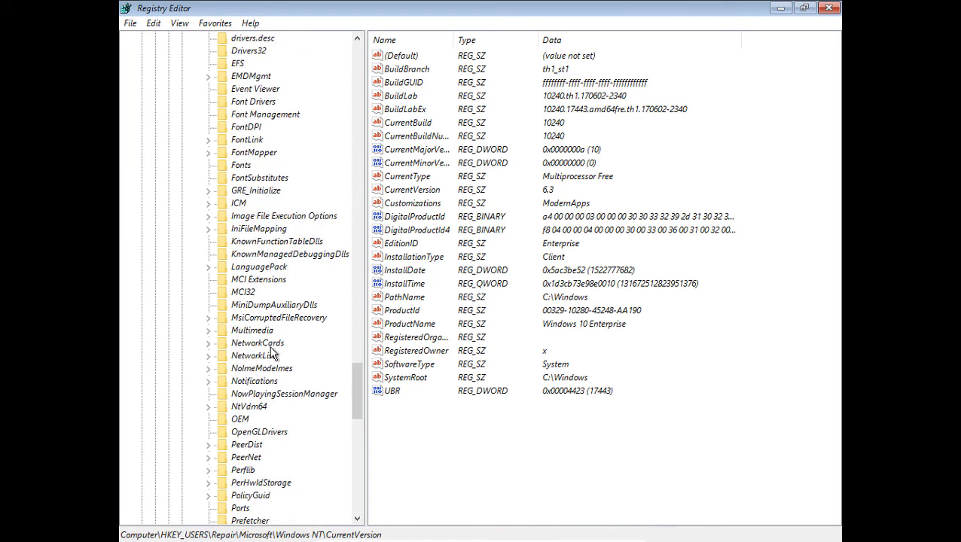
scroll(272, 353, down, 15)
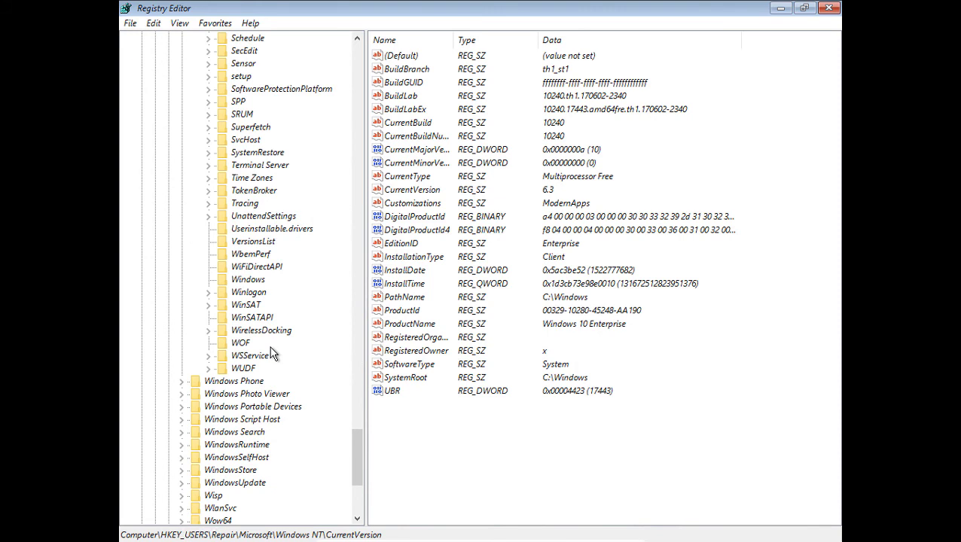
click(249, 294)
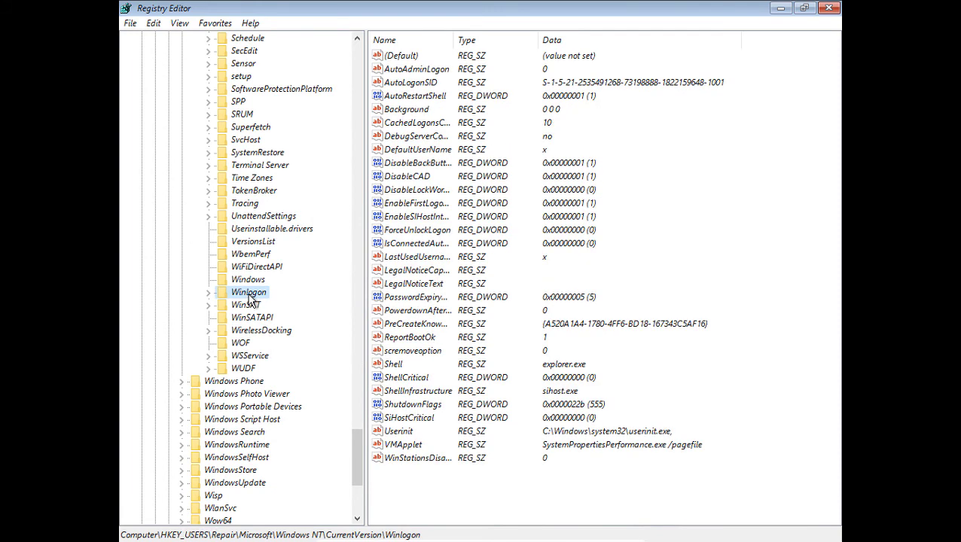
- Open Winlogon's Userinit string and accept C:\Windows\system32\userinit.exe, with its trailing comma as the value data
double_click(399, 431)
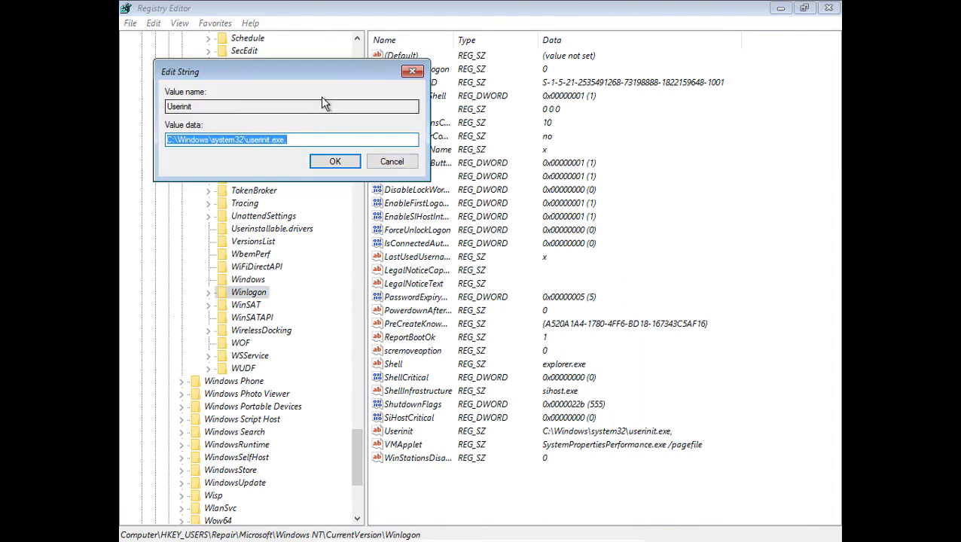
drag(317, 70, 469, 103)
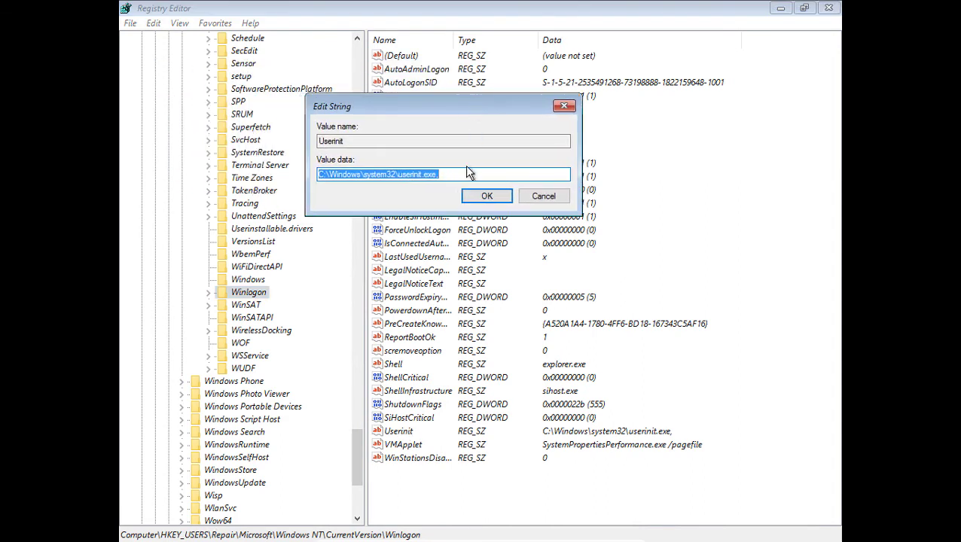
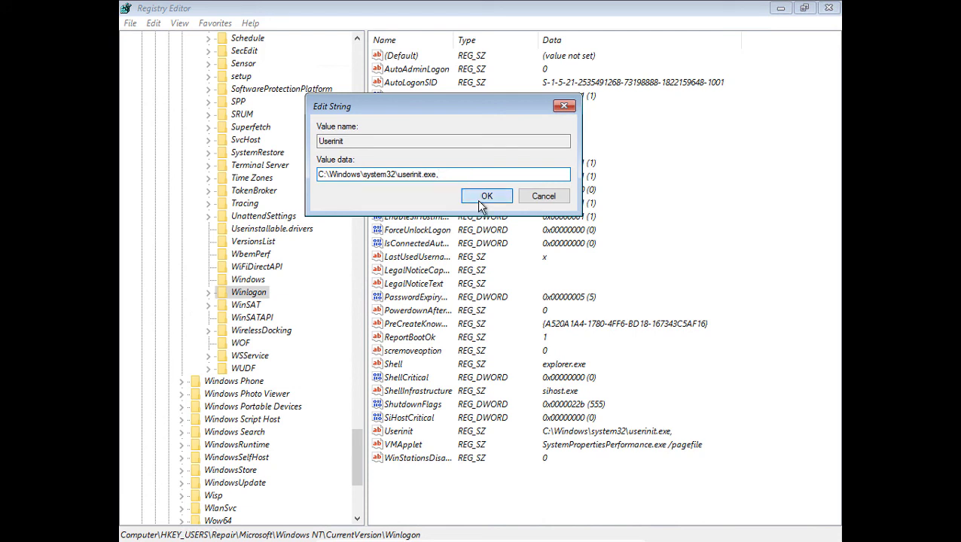
click(483, 199)
- Collapse the Repair key under HKEY_USERS and unload its hive with all subkeys
click(359, 49)
click(360, 49)
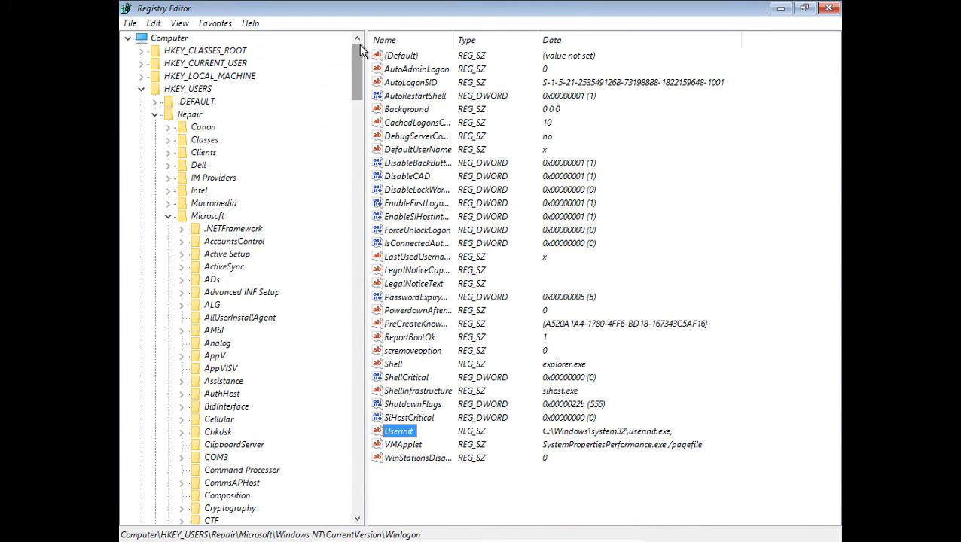
click(154, 116)
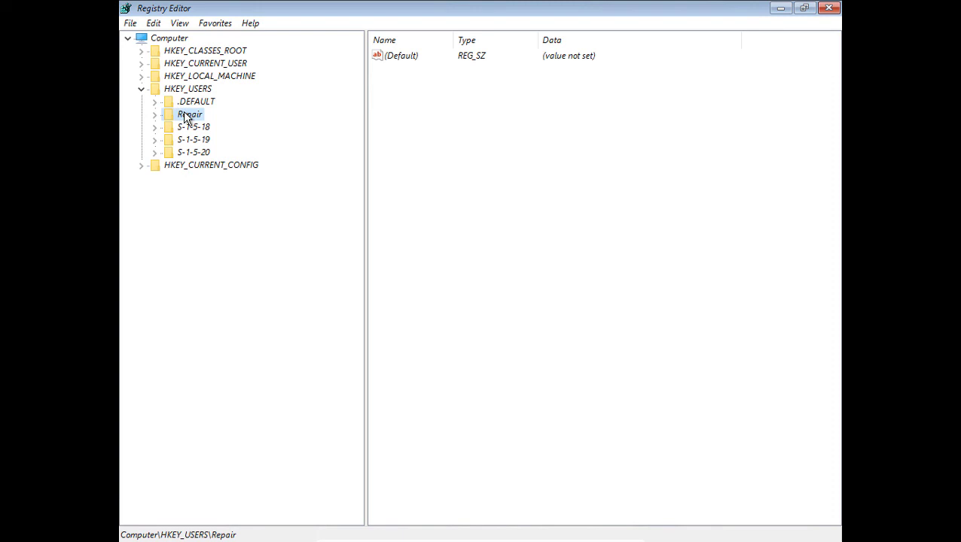
click(129, 24)
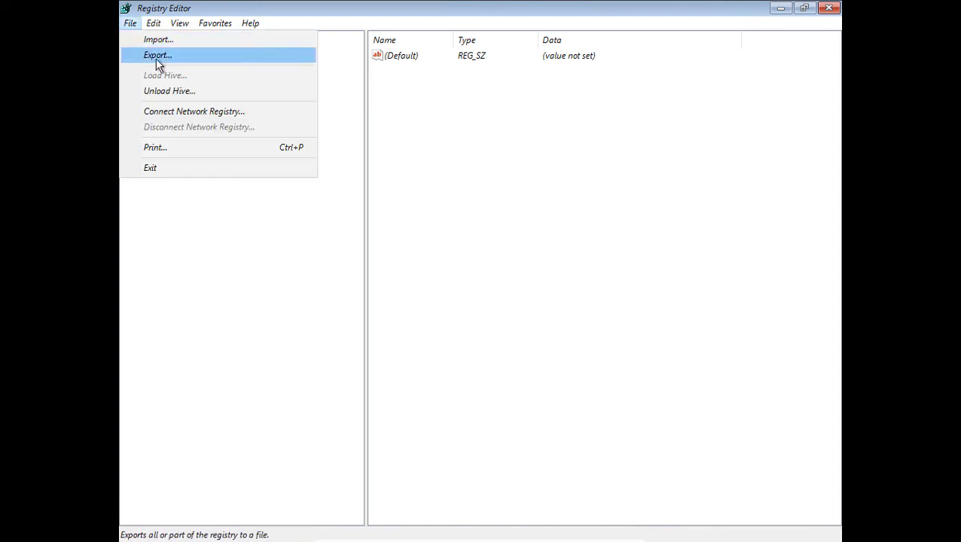
click(192, 93)
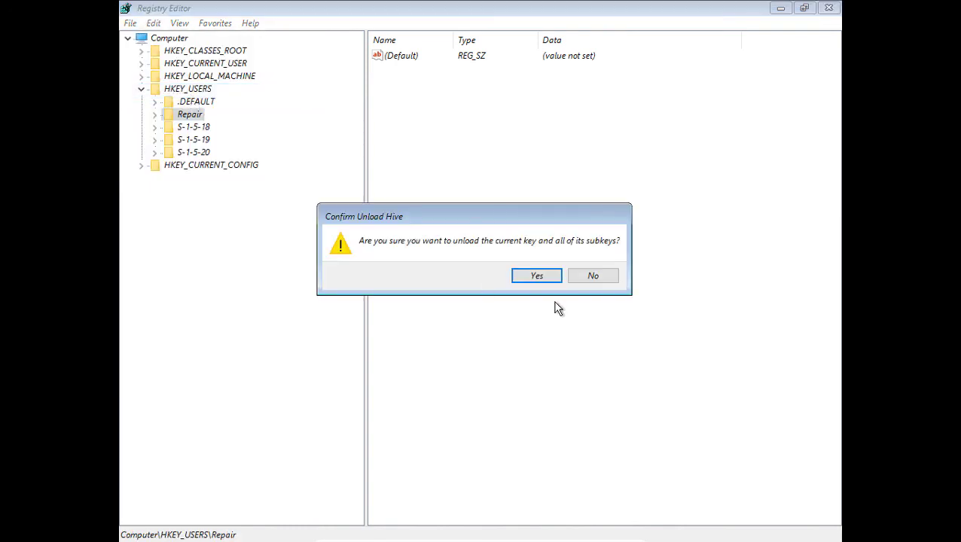
click(543, 276)
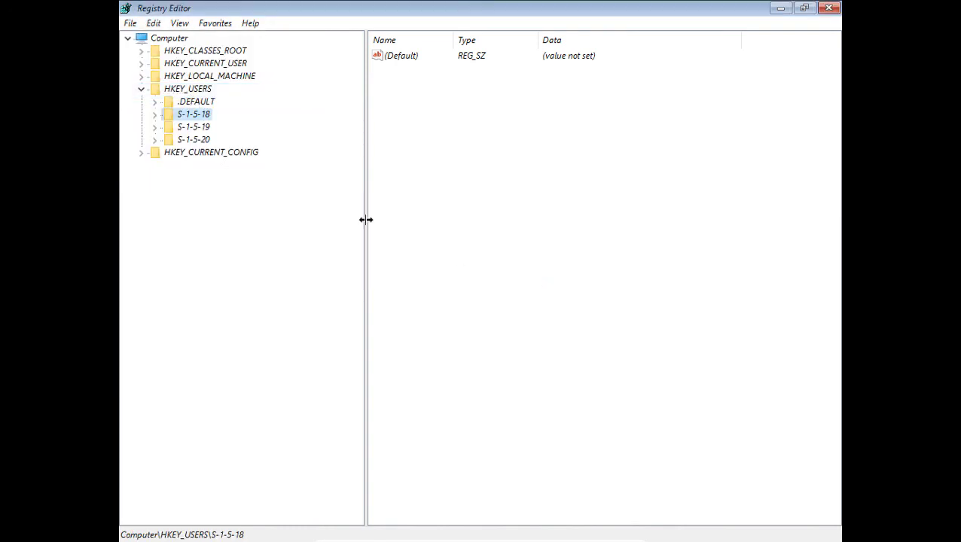
click(205, 140)
click(199, 128)
click(197, 116)
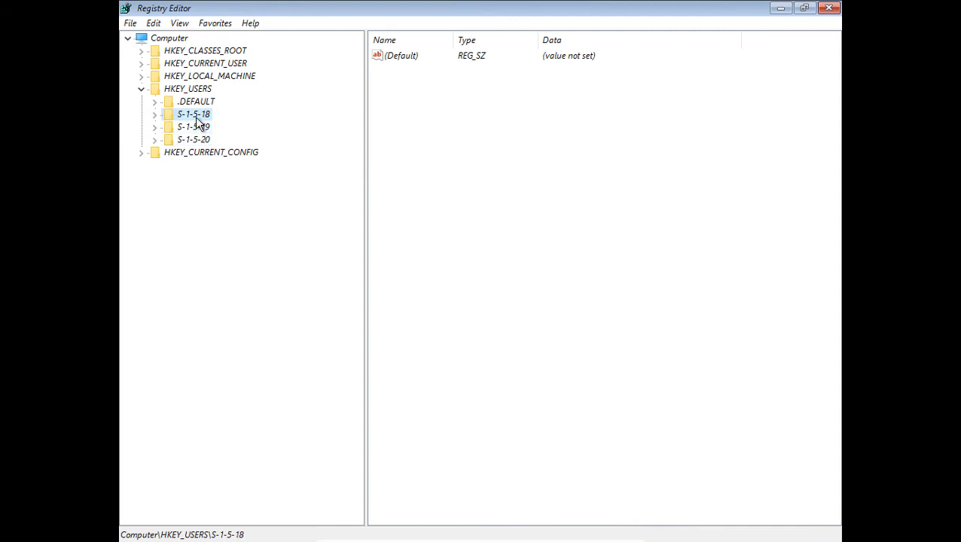
- Exit Registry Editor and close the command prompt with exit to return to the recovery options
click(128, 24)
click(189, 175)
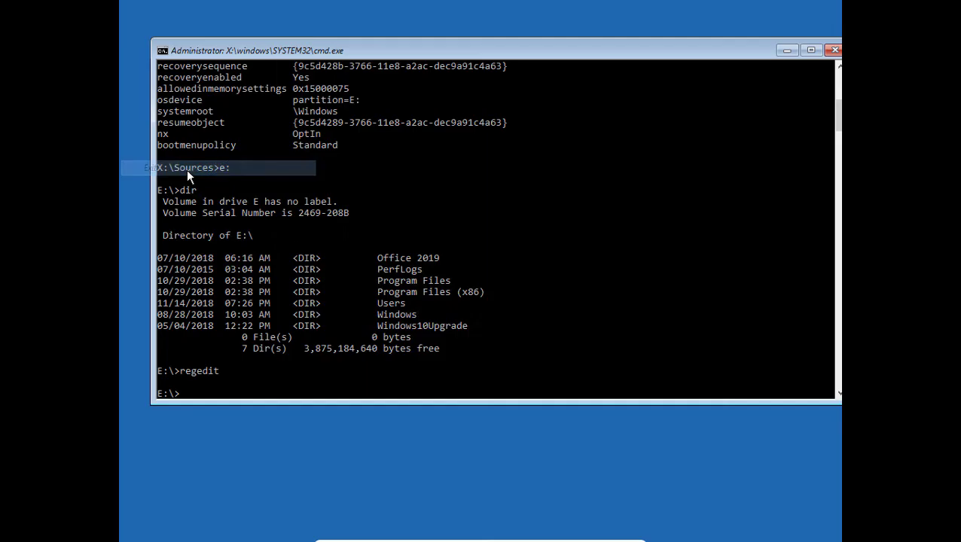
text(exit)
key(Return)
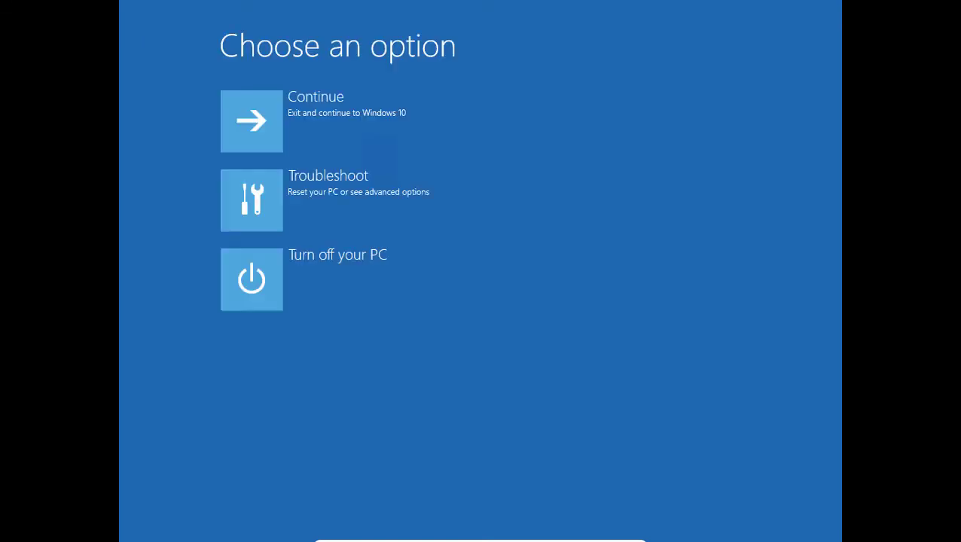